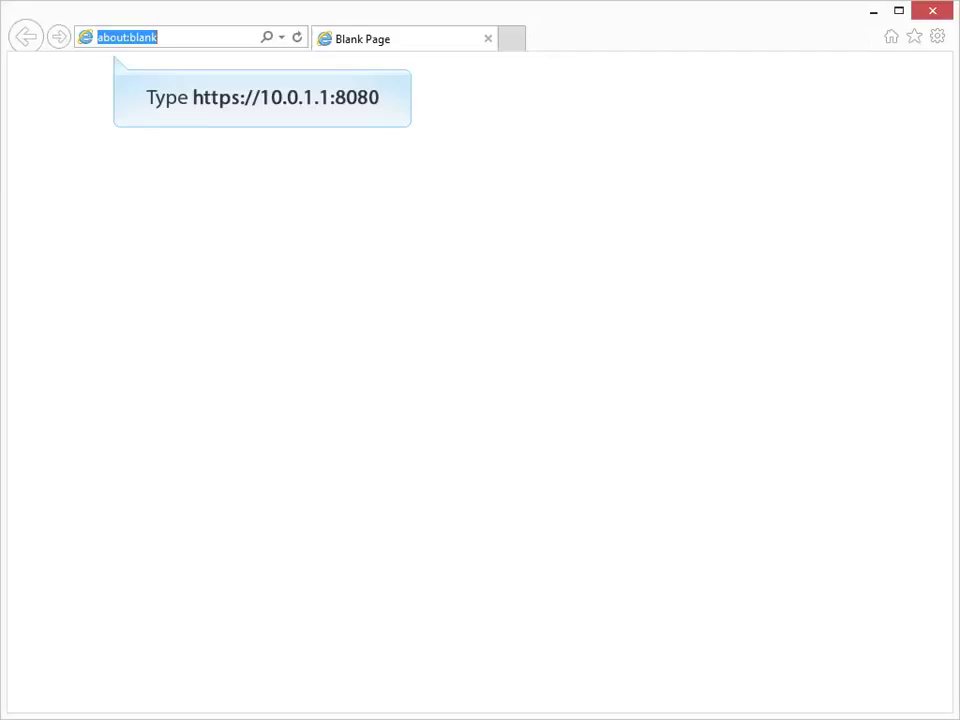
text(http)
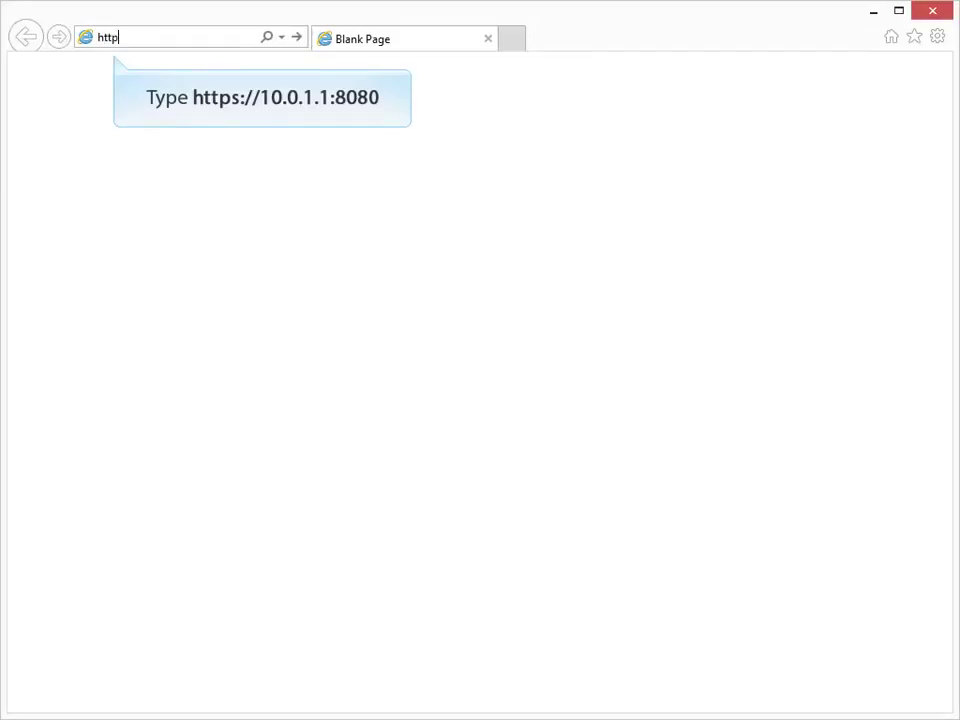
text(s://10.0.1.1:8080)
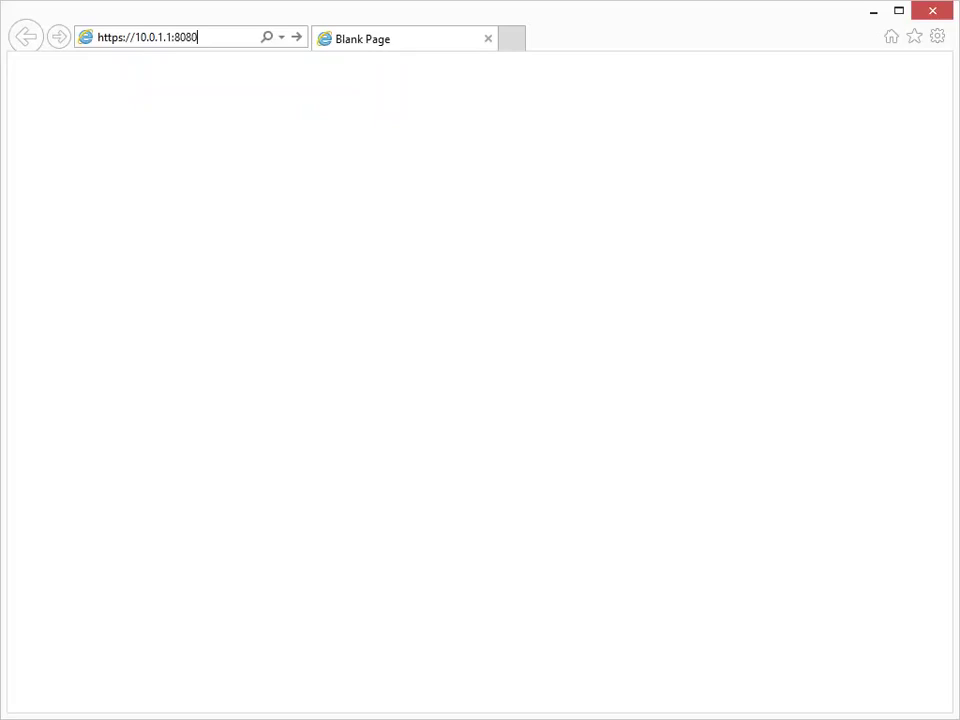
key(Return)
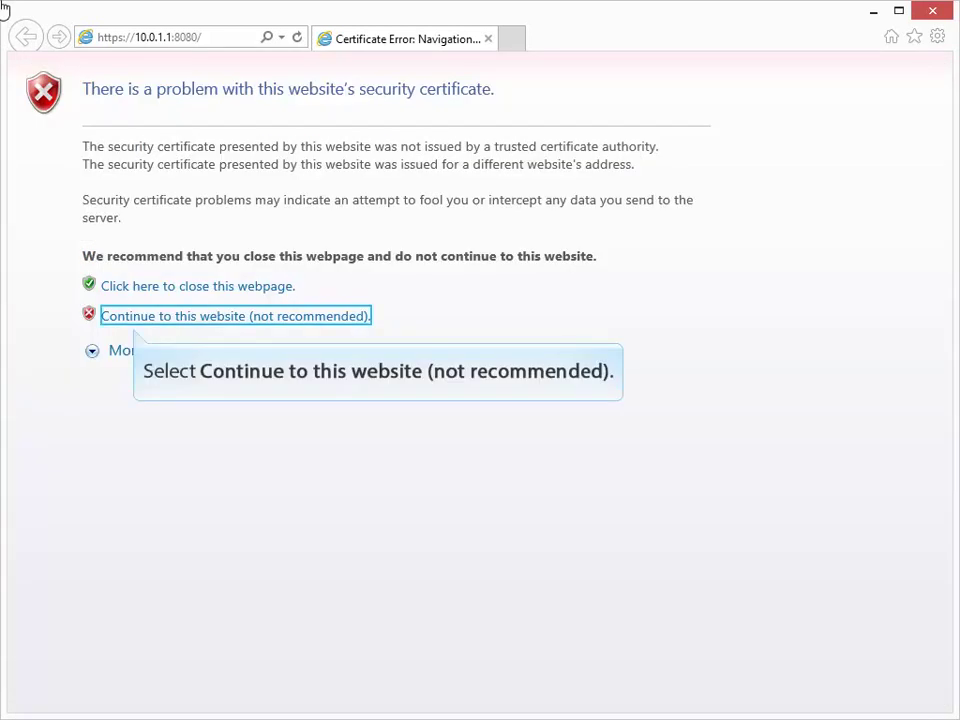
click(160, 316)
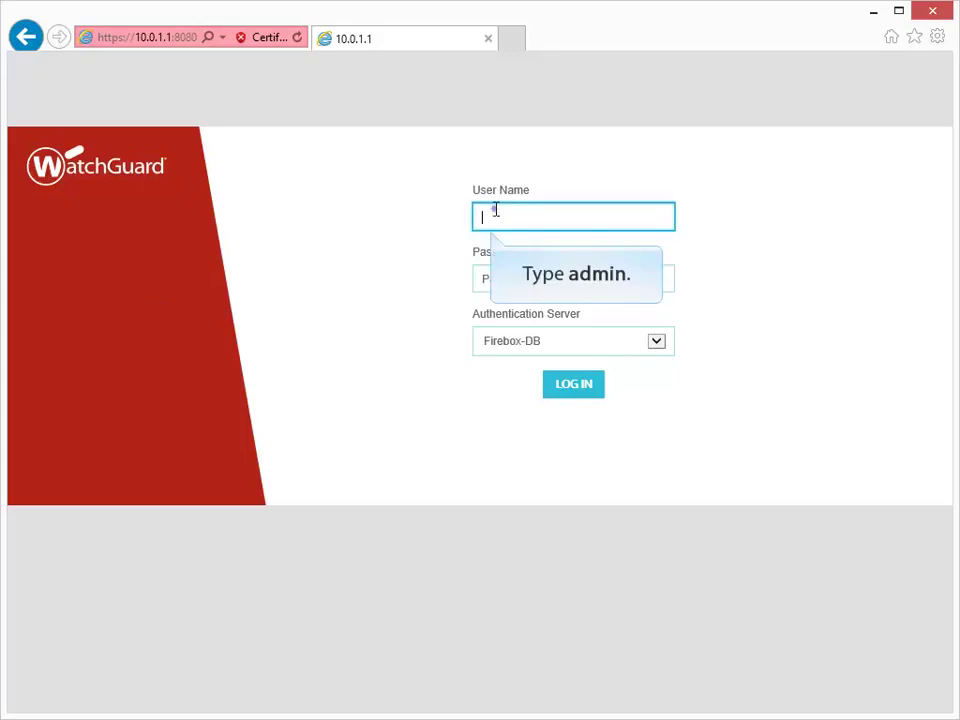
Log in to the Firebox as user admin with the read-write passphrase
text(admin)
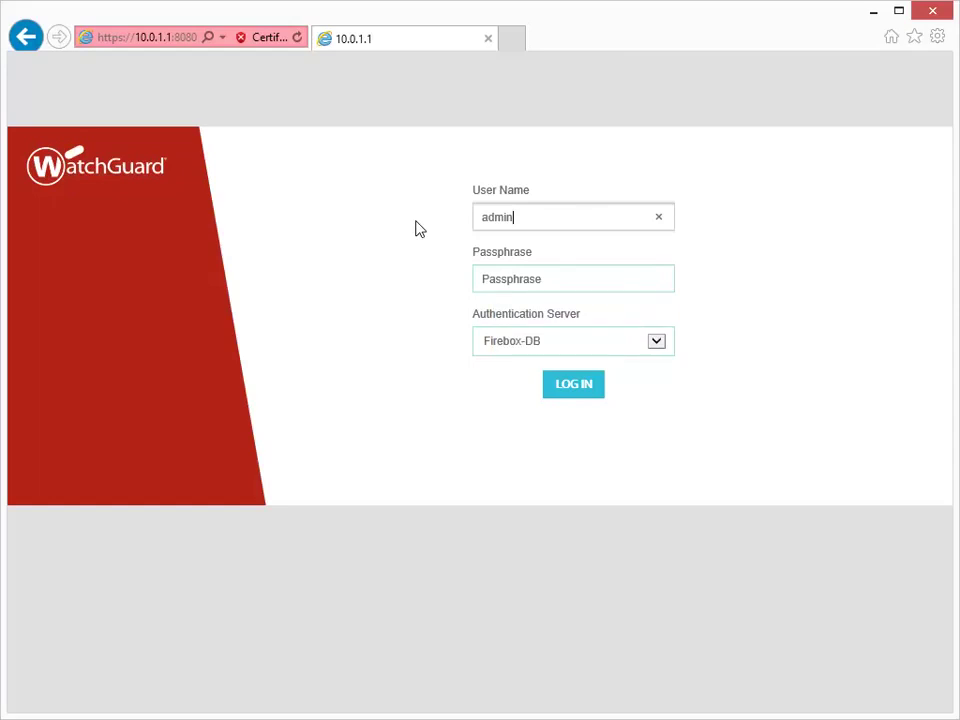
key(Tab)
text(readwrite)
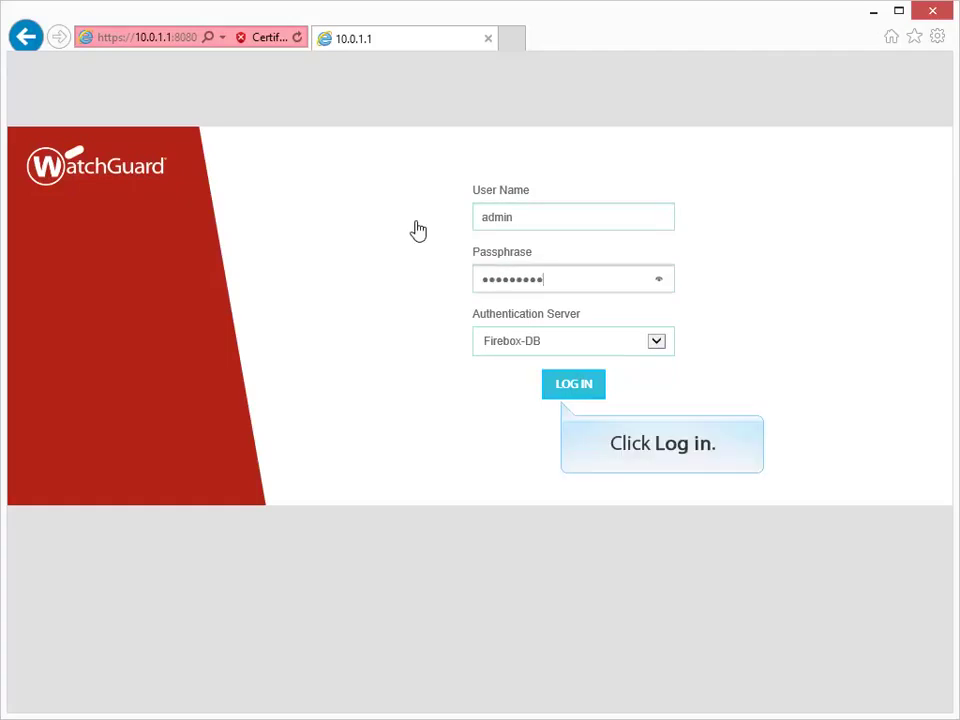
click(564, 388)
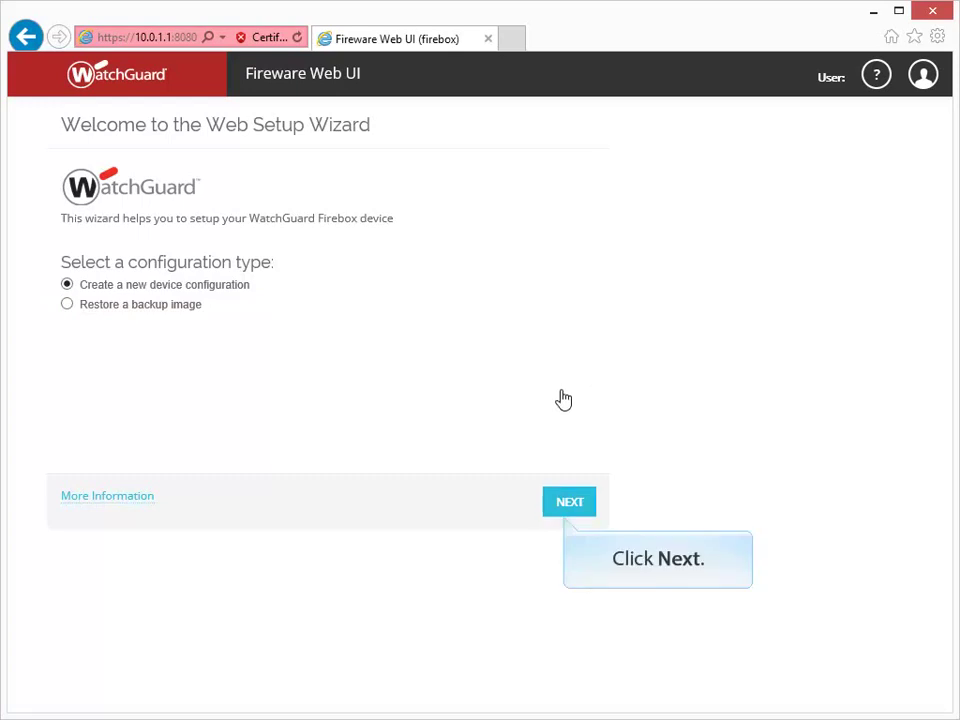
Choose 'Create a new device configuration' and accept the License Agreement terms
click(565, 505)
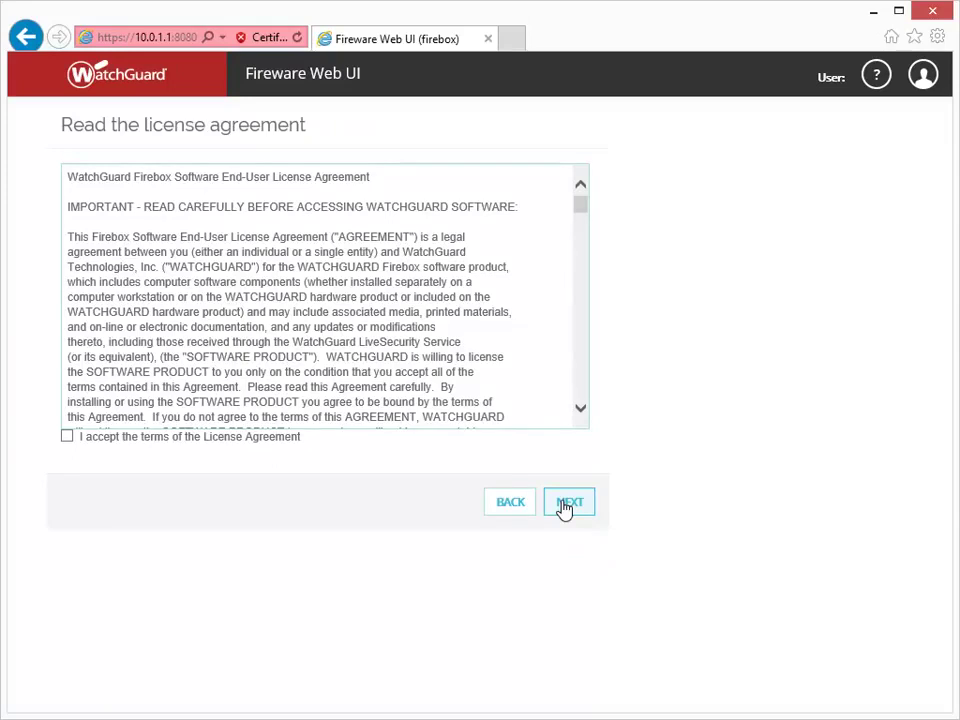
click(67, 438)
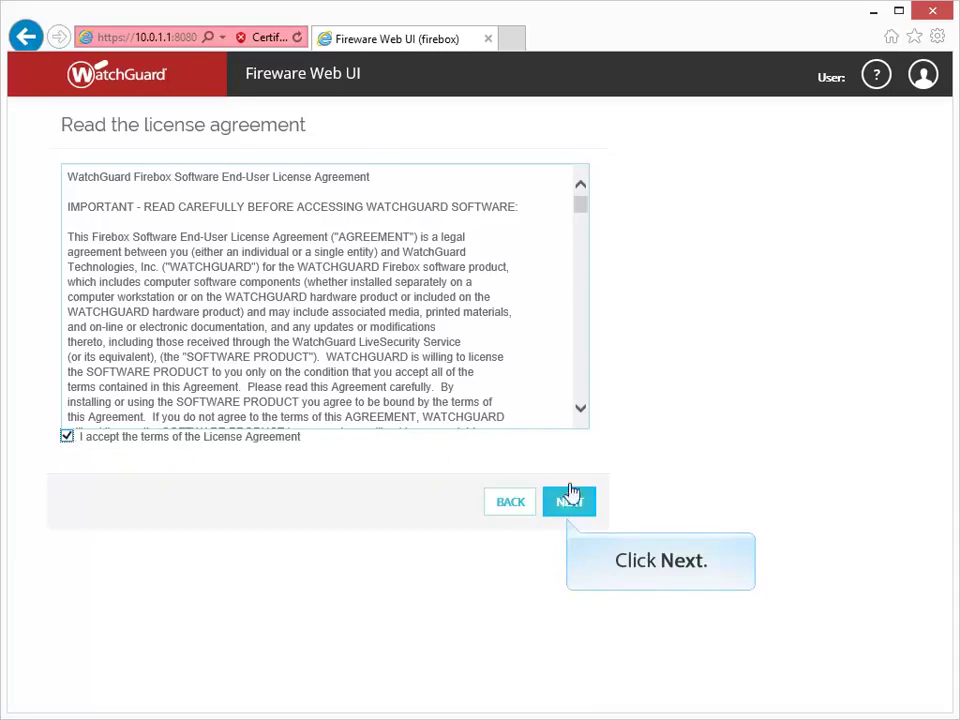
click(576, 505)
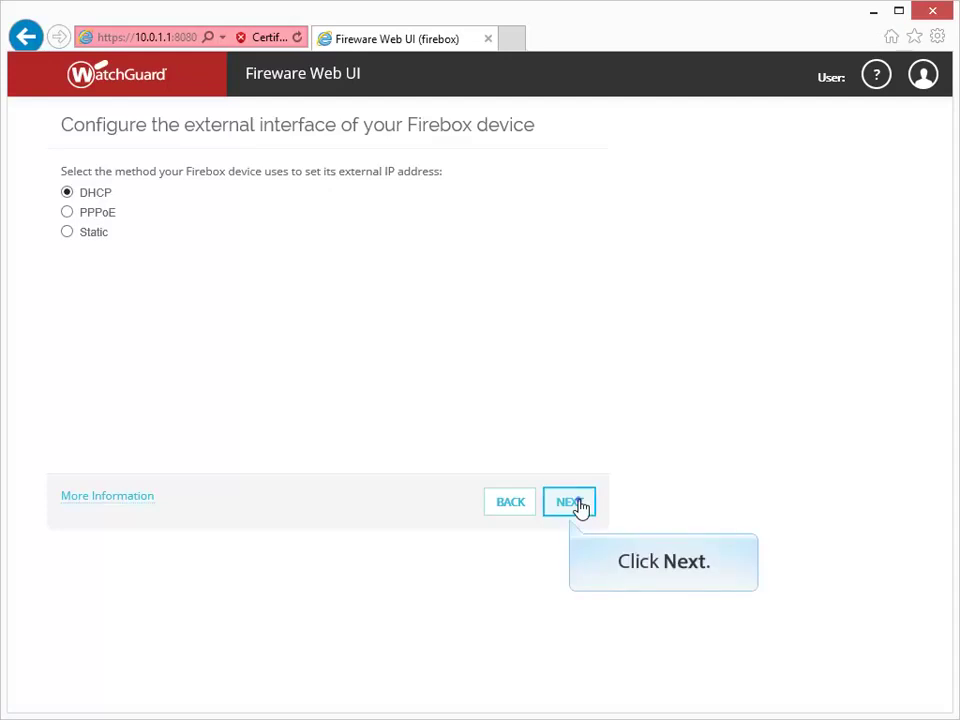
Keep DHCP on the external interface with 'Obtain an IP address automatically'
click(578, 505)
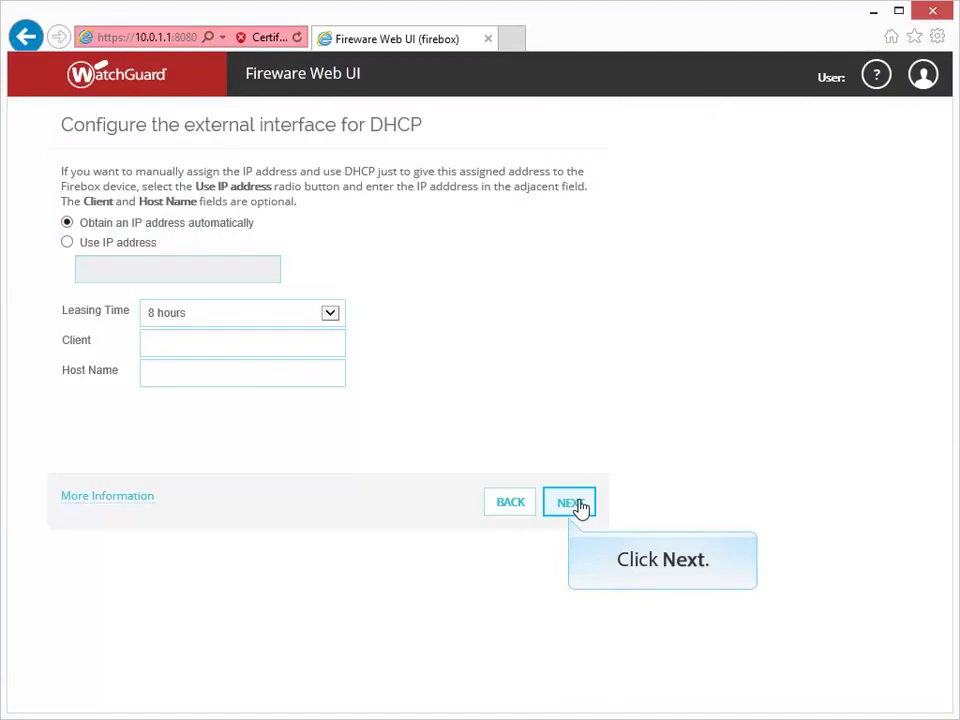
click(578, 503)
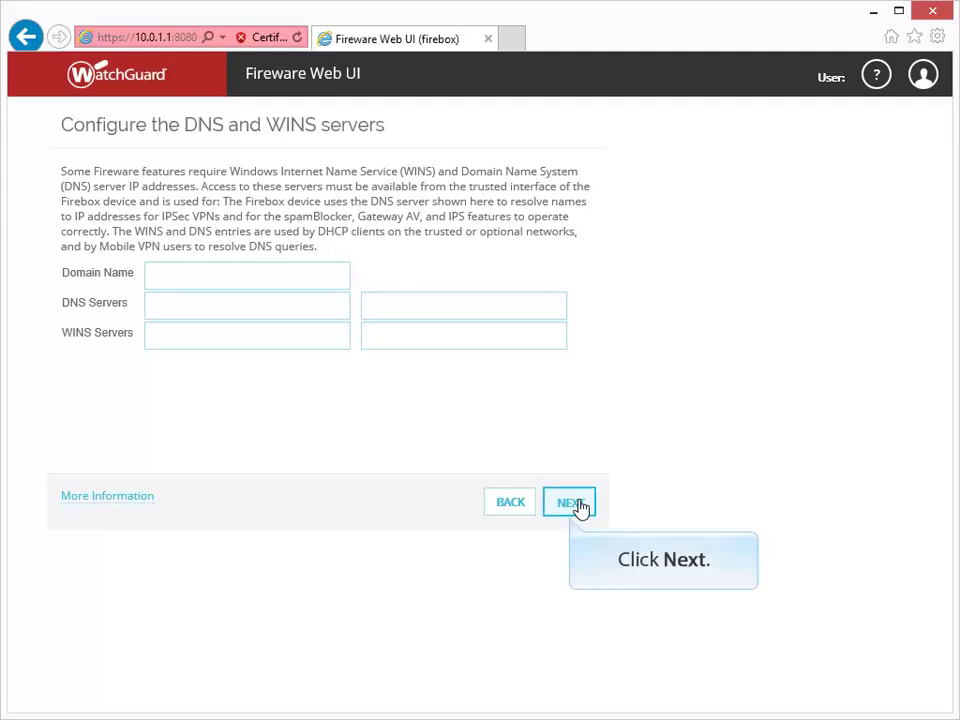
Continue with the Domain Name, DNS and WINS fields all blank
click(578, 505)
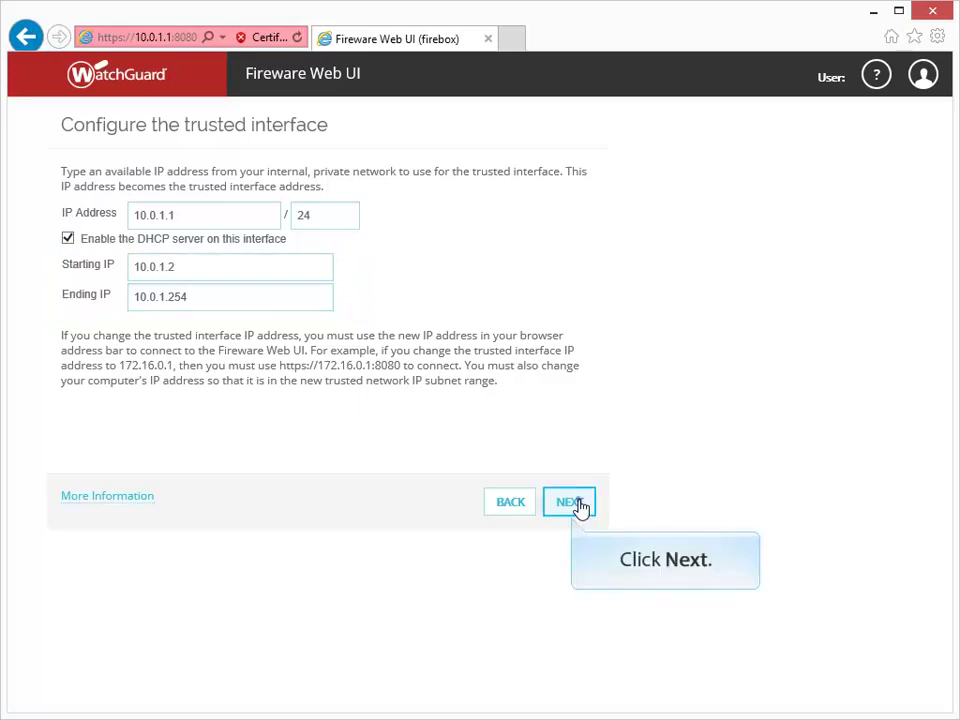
Accept the trusted interface defaults, then set and confirm the status and admin passphrases
click(580, 508)
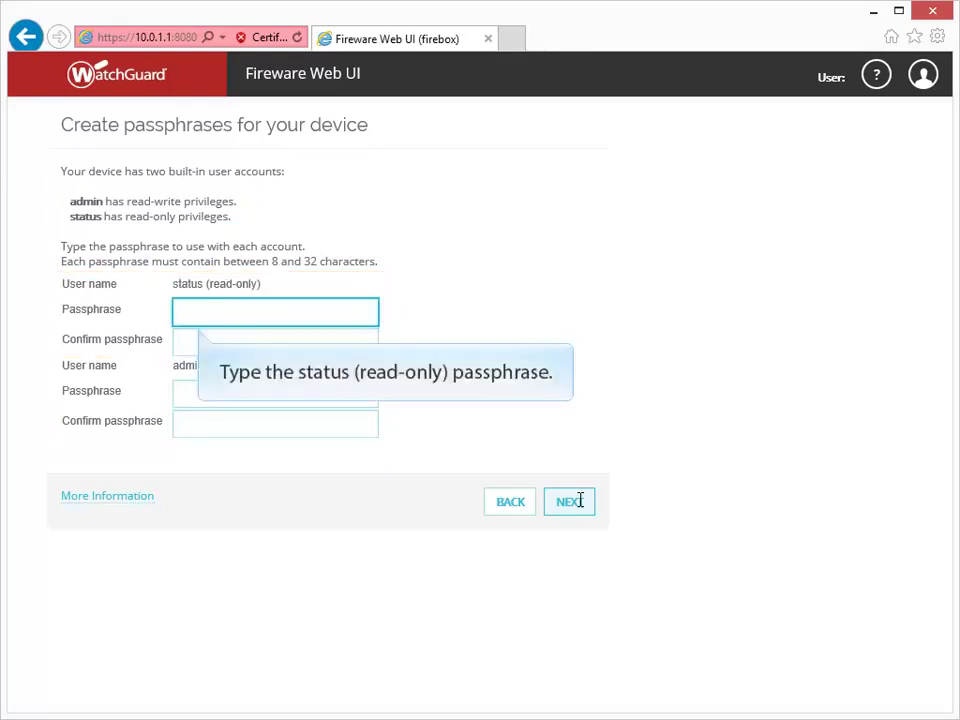
click(349, 313)
text(•••••••)
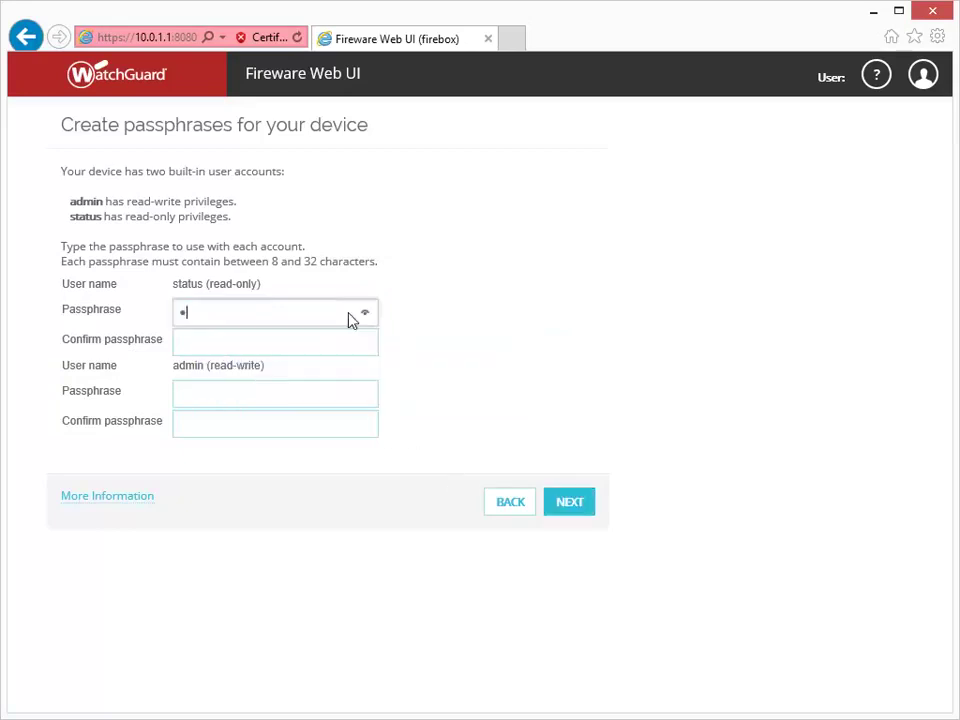
text(•)
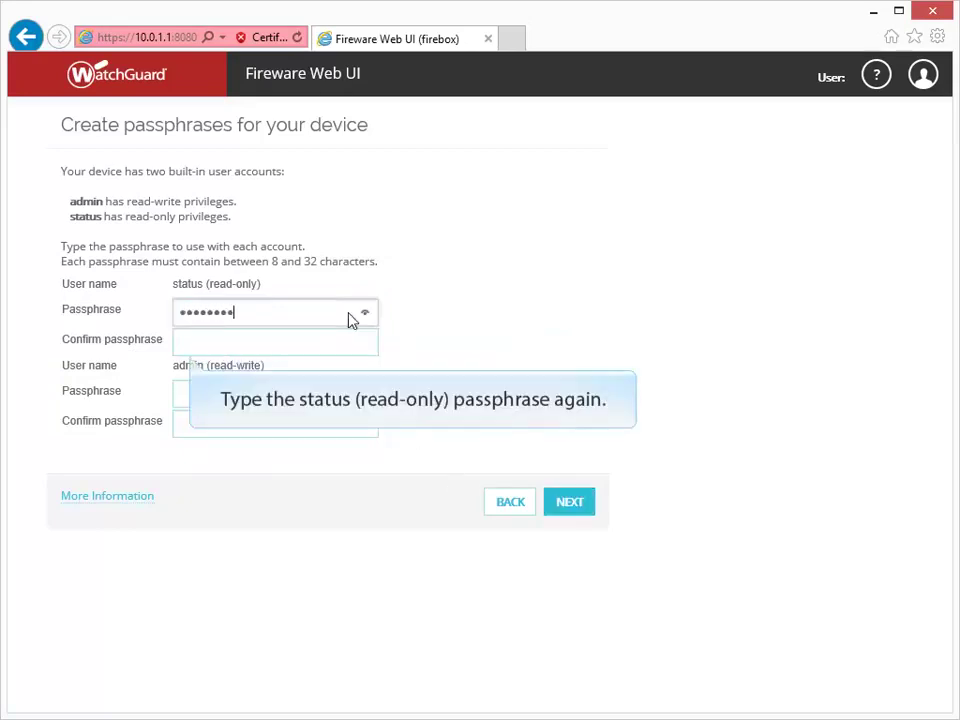
key(Tab)
text(••••••••)
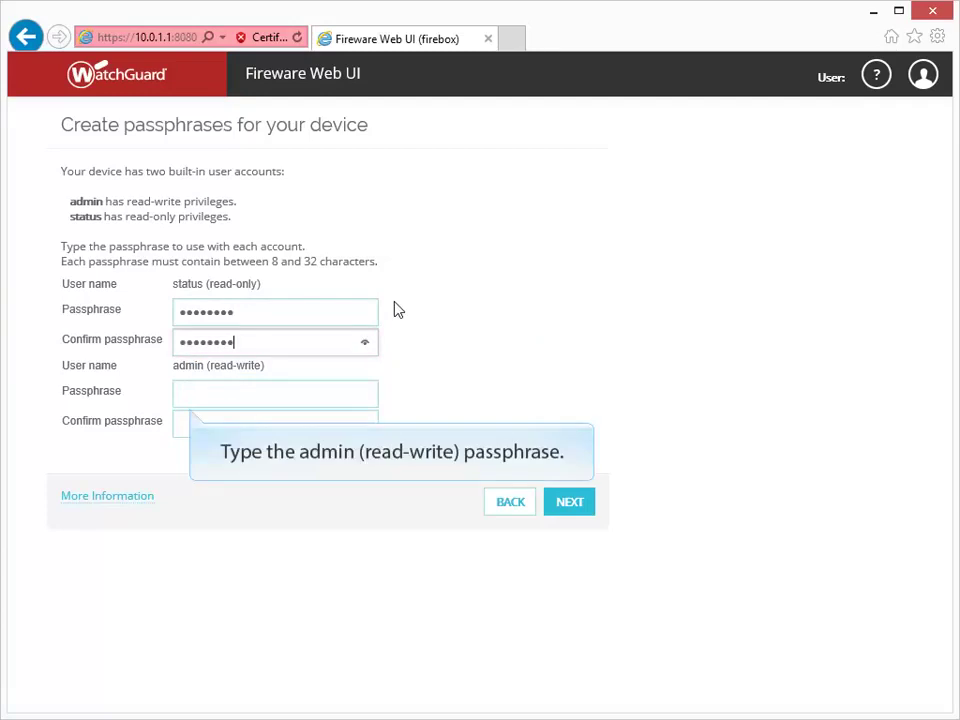
key(Tab)
text(••••••••)
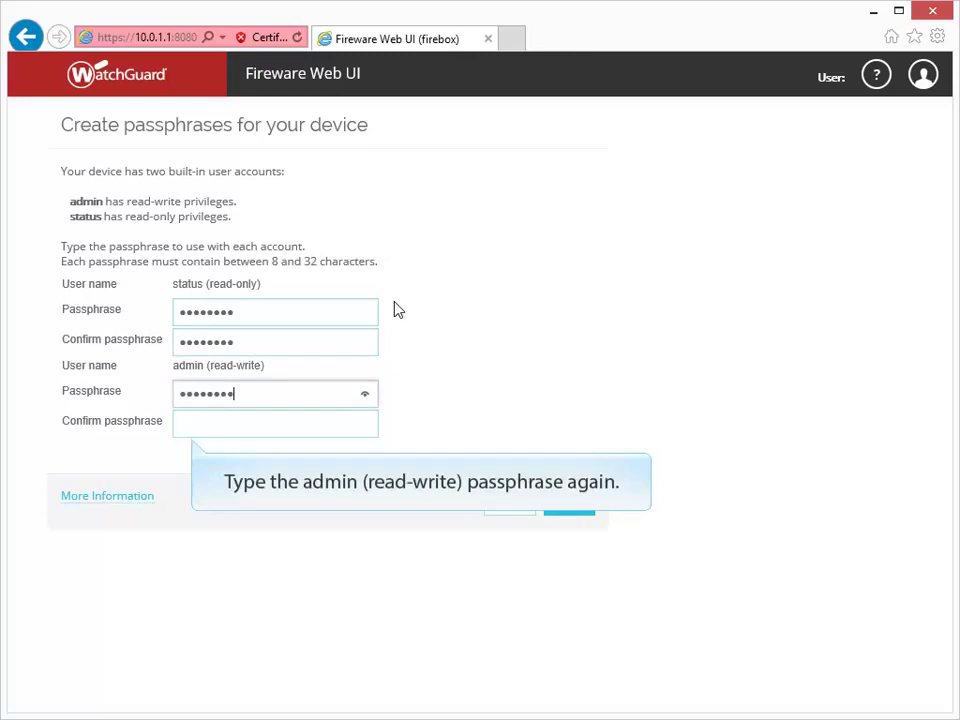
key(Tab)
text(••••••••)
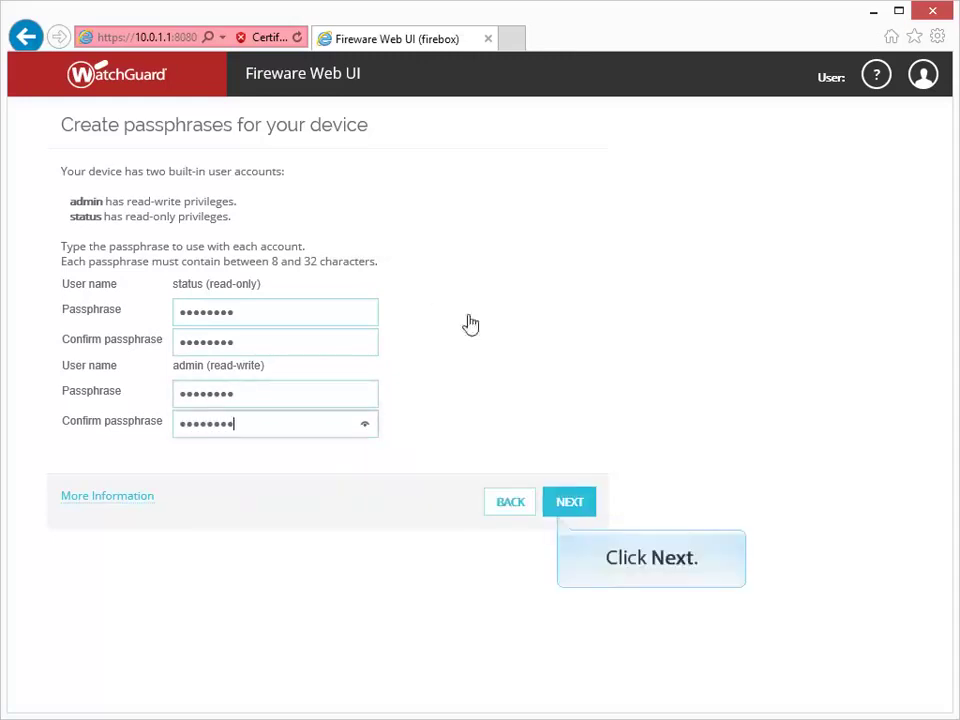
click(558, 502)
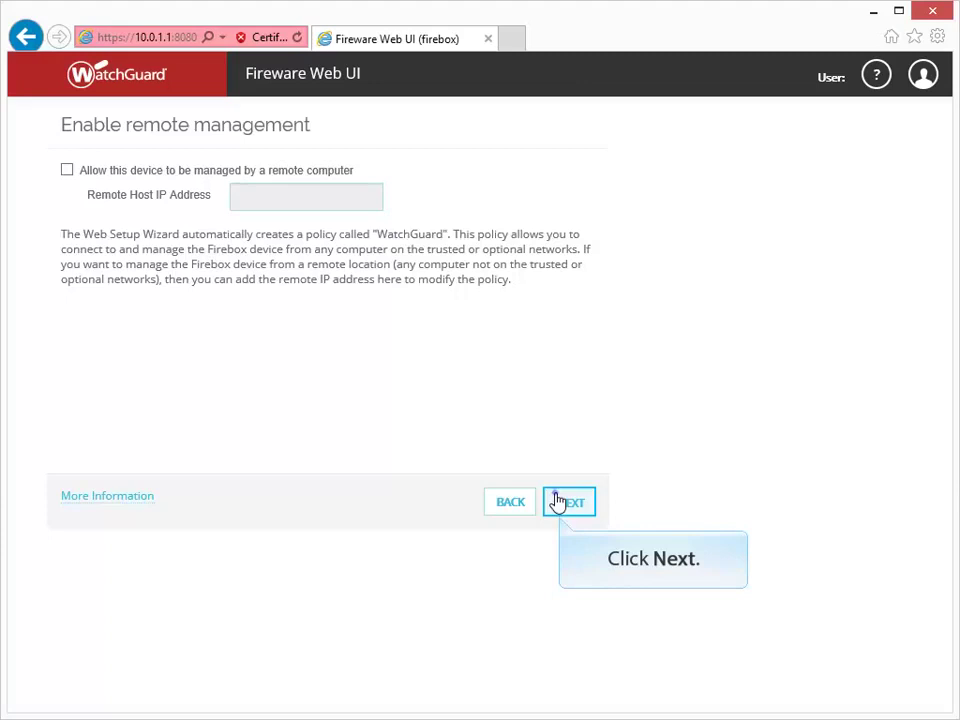
Continue with 'Allow this device to be managed by a remote computer' unchecked
click(557, 501)
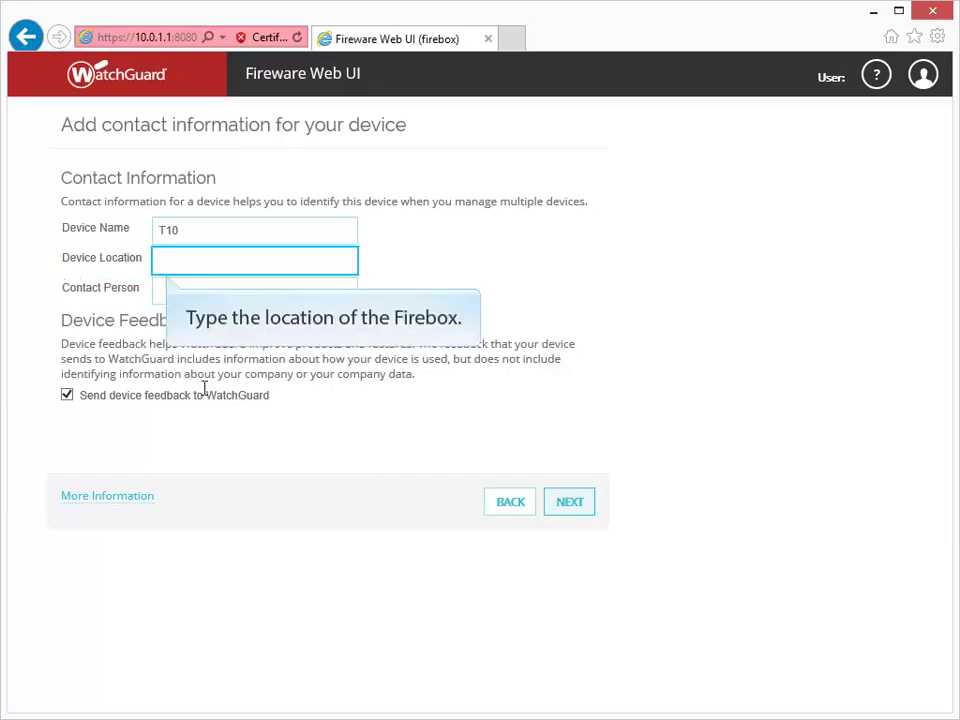
Set Device Location to 'Branch Office' and Contact Person to 'IT Dept'
text(Franch Office)
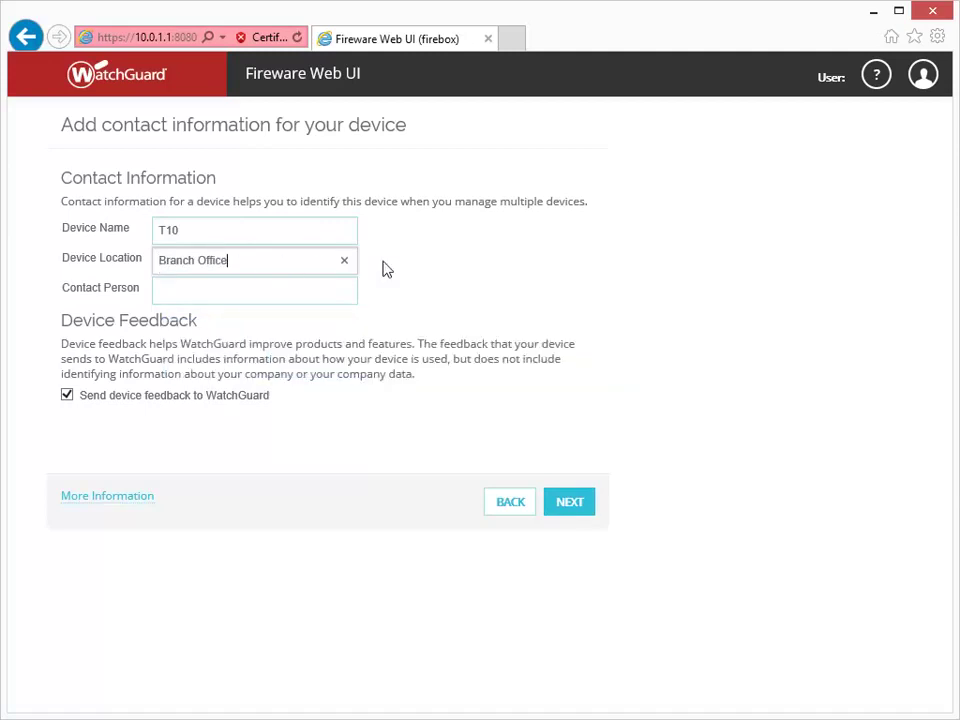
key(Tab)
text(IT Dept)
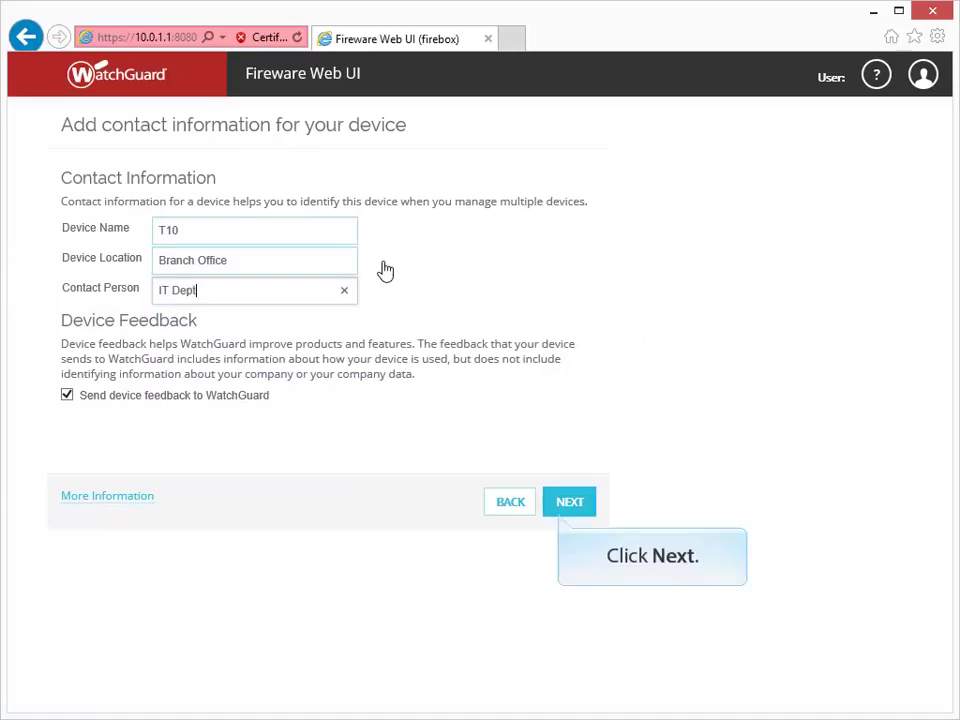
click(561, 508)
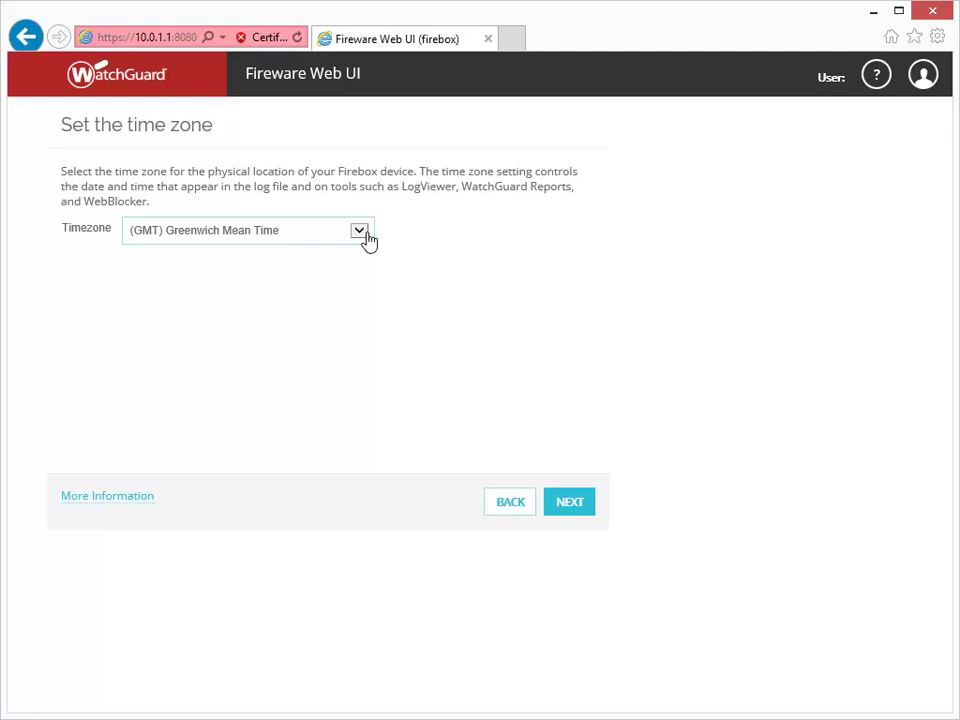
Select the (GMT-08:00) Pacific Time (US & Canada), Tijuana timezone
click(362, 232)
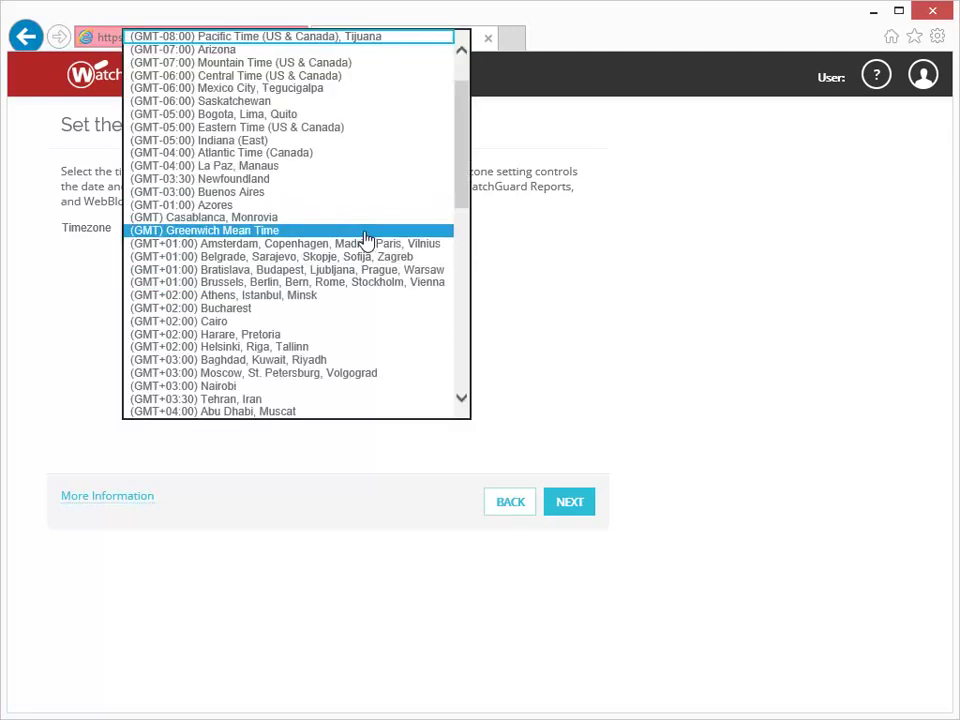
click(350, 46)
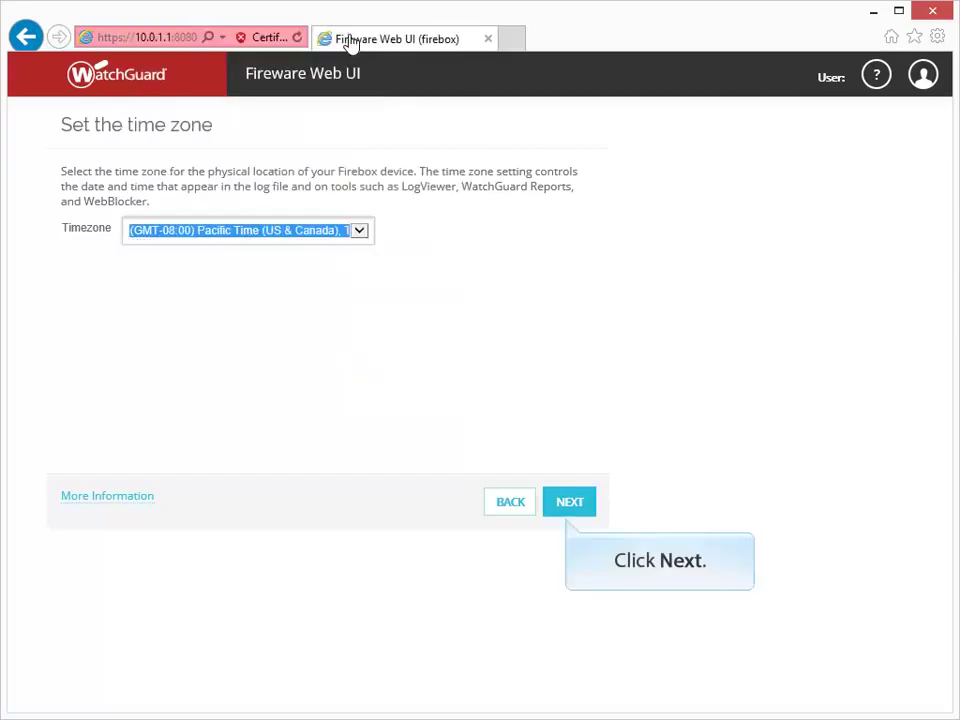
click(568, 503)
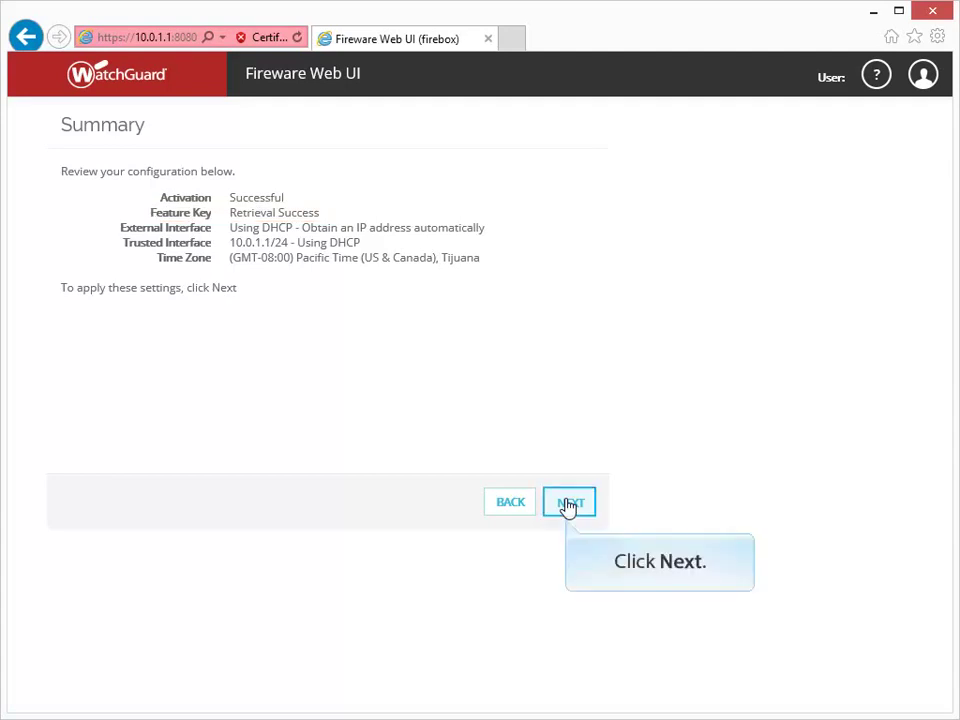
Apply the settings shown on the Summary page to finish the wizard
click(569, 503)
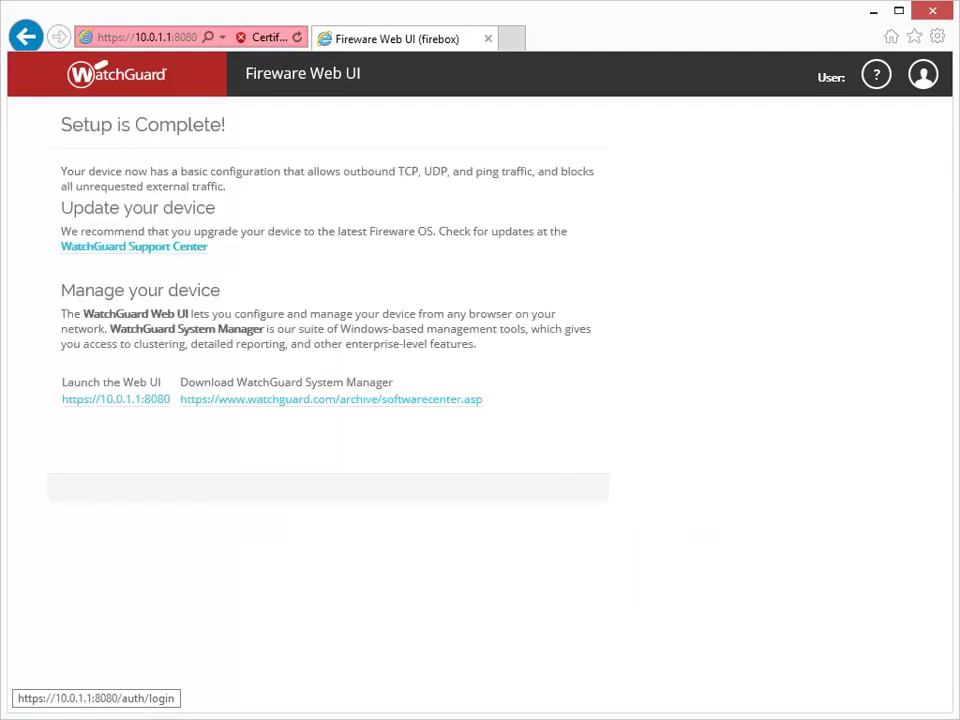